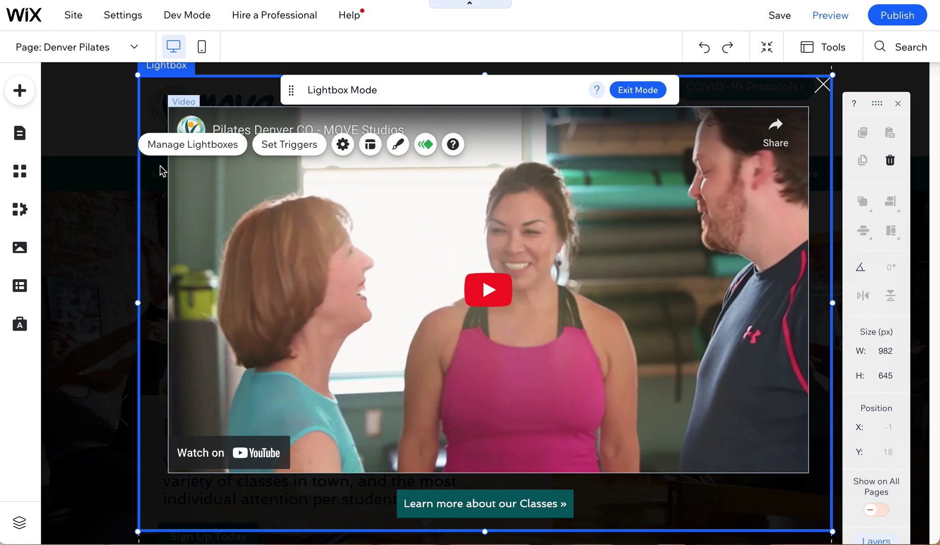
In Denver Pilates lightbox settings, set auto-display to Yes and tick the Home page.
{"action": "left_click", "coordinate": [20, 134]}
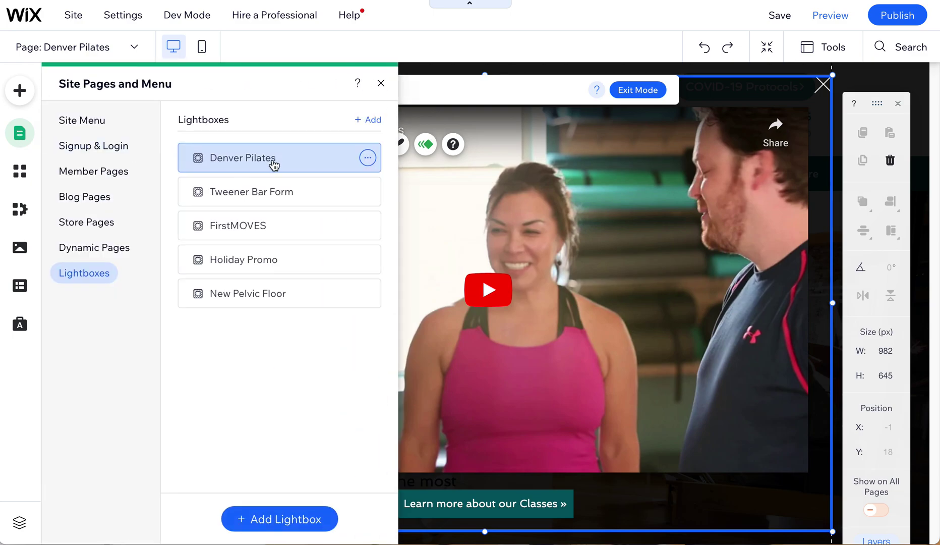
{"action": "left_click", "coordinate": [369, 160]}
{"action": "left_click", "coordinate": [425, 159]}
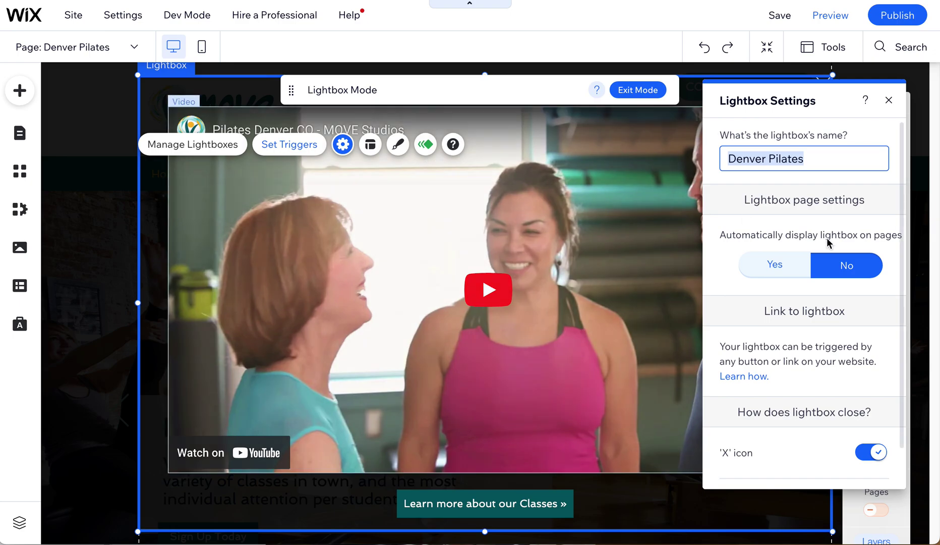
{"action": "left_click", "coordinate": [782, 268]}
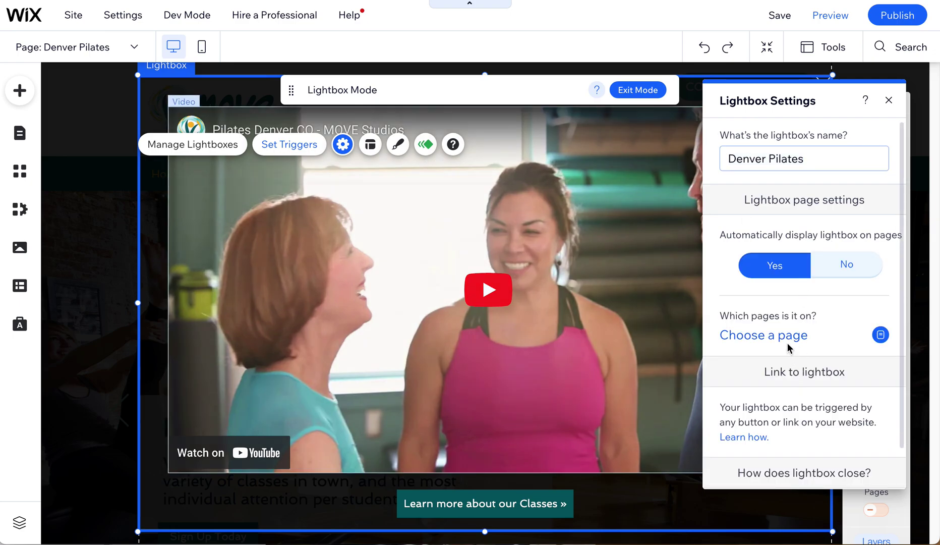
{"action": "left_click", "coordinate": [789, 337]}
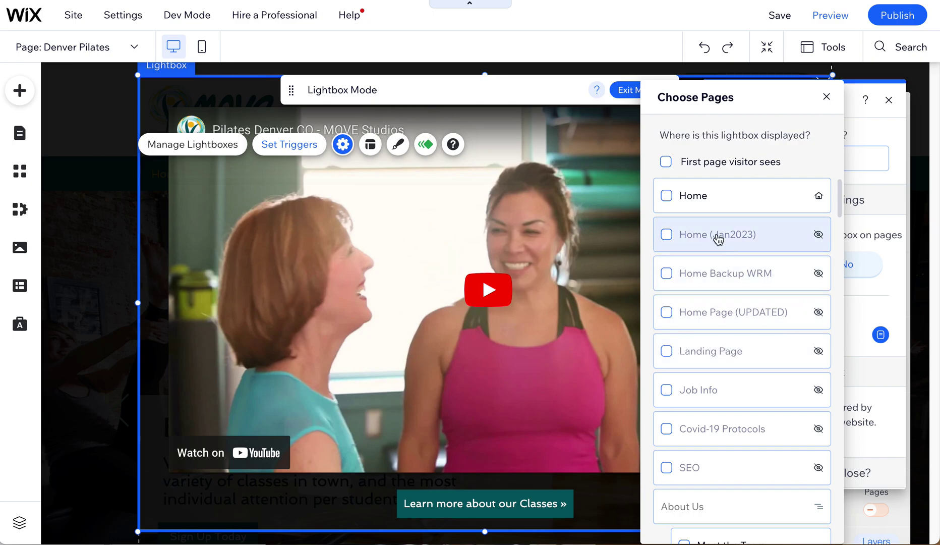
{"action": "left_click", "coordinate": [667, 198]}
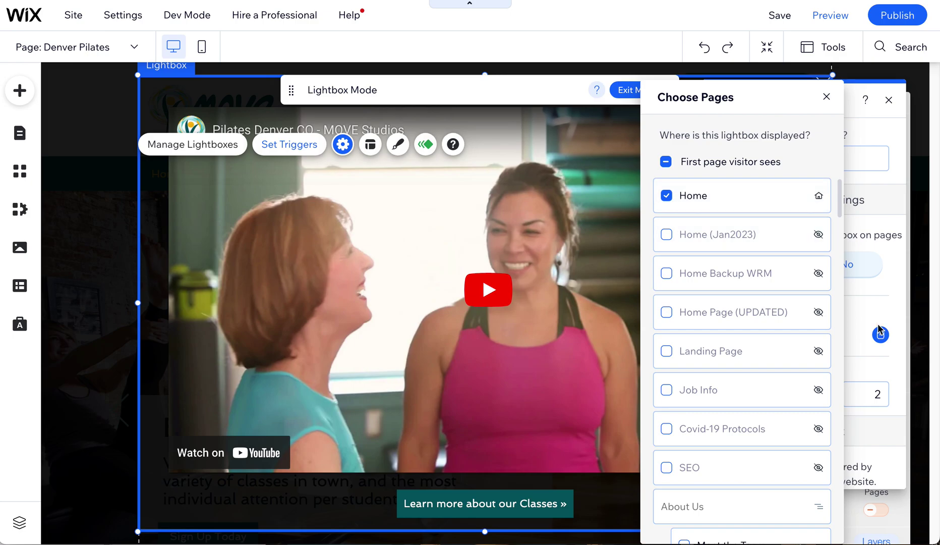
{"action": "left_click", "coordinate": [865, 283]}
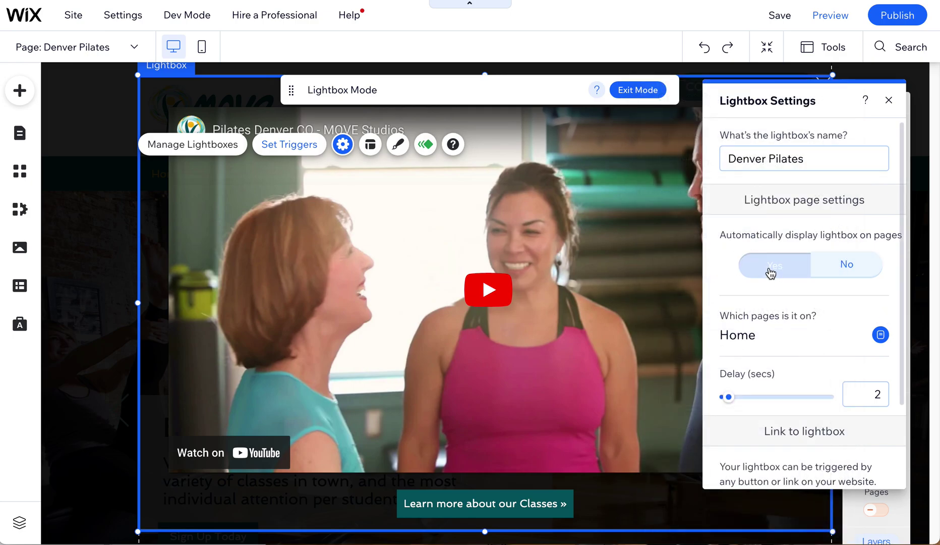
Recheck Denver Pilates' Home page assignment, keeping auto-display on, and close its settings.
{"action": "left_click", "coordinate": [771, 273]}
{"action": "left_click", "coordinate": [782, 339]}
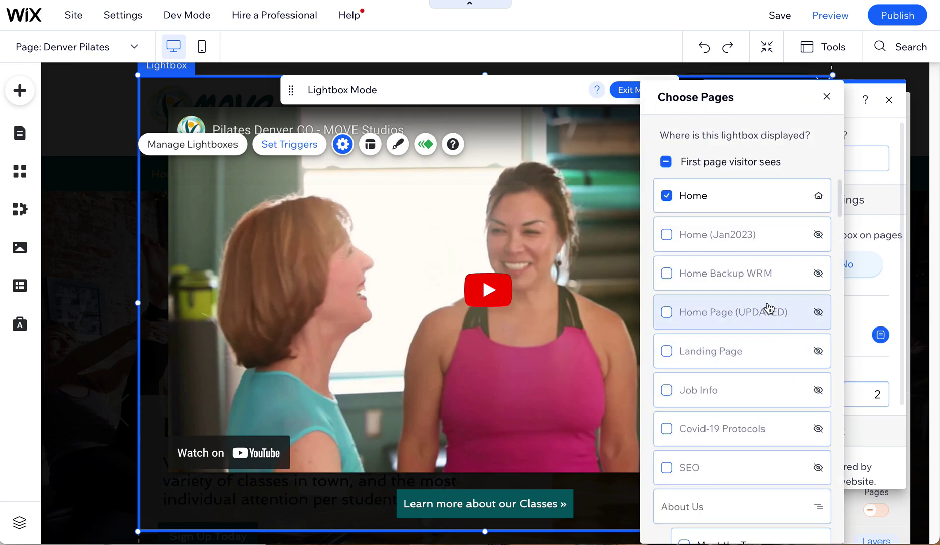
{"action": "left_click", "coordinate": [667, 196]}
{"action": "left_click", "coordinate": [666, 196]}
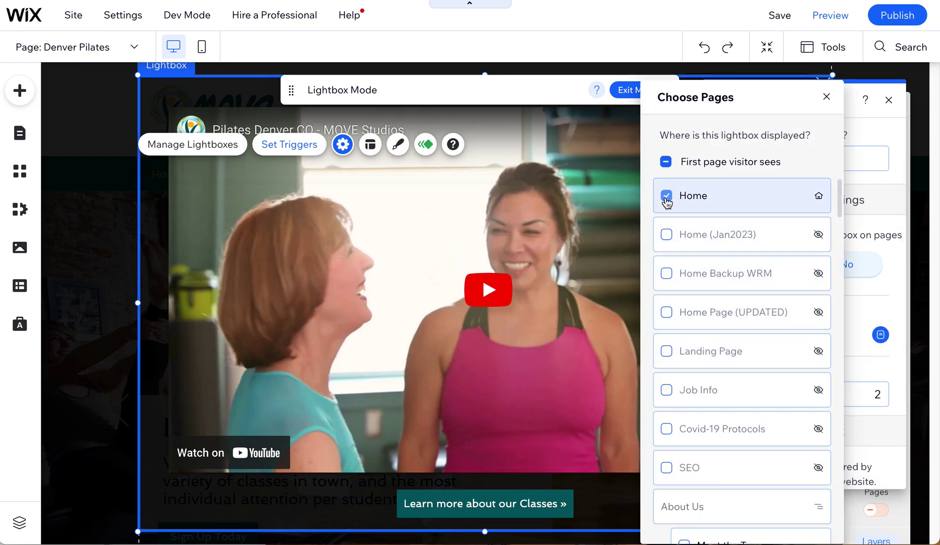
{"action": "left_click", "coordinate": [826, 97]}
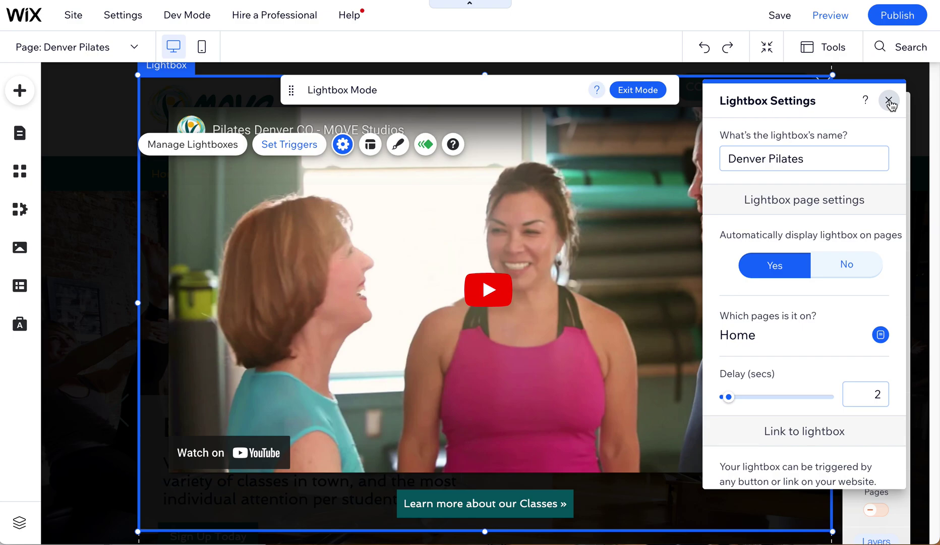
{"action": "left_click", "coordinate": [889, 99]}
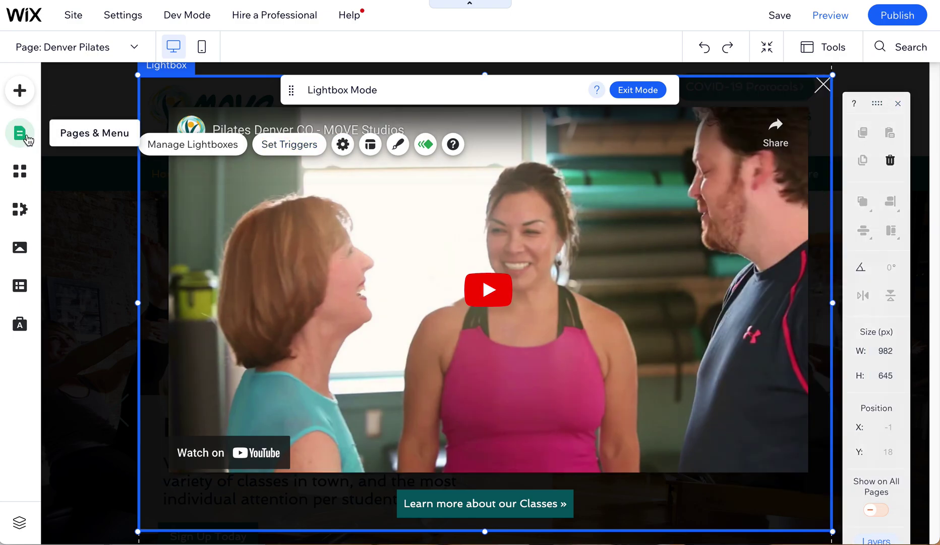
Open the Tweener Bar Form lightbox settings from the Lightboxes list.
{"action": "left_click", "coordinate": [32, 140]}
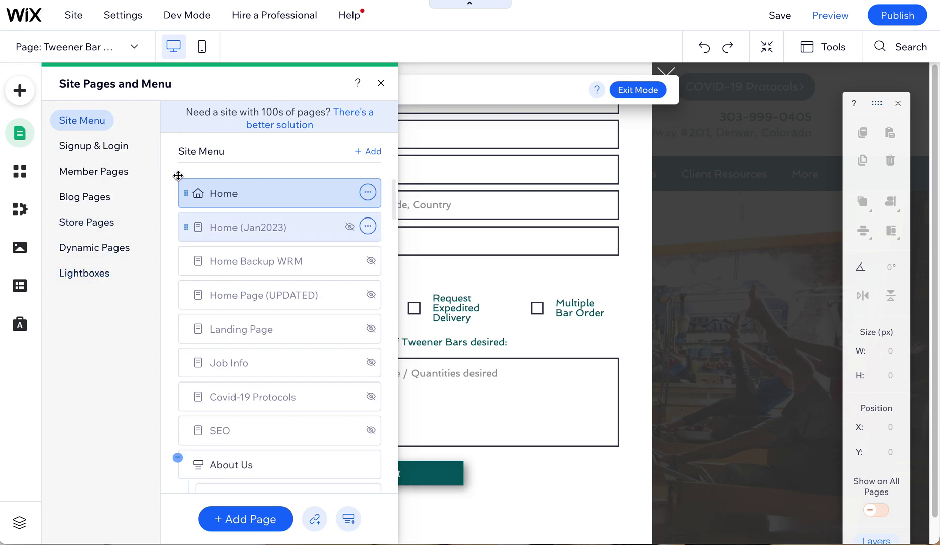
{"action": "left_click", "coordinate": [112, 275]}
{"action": "left_click", "coordinate": [367, 193]}
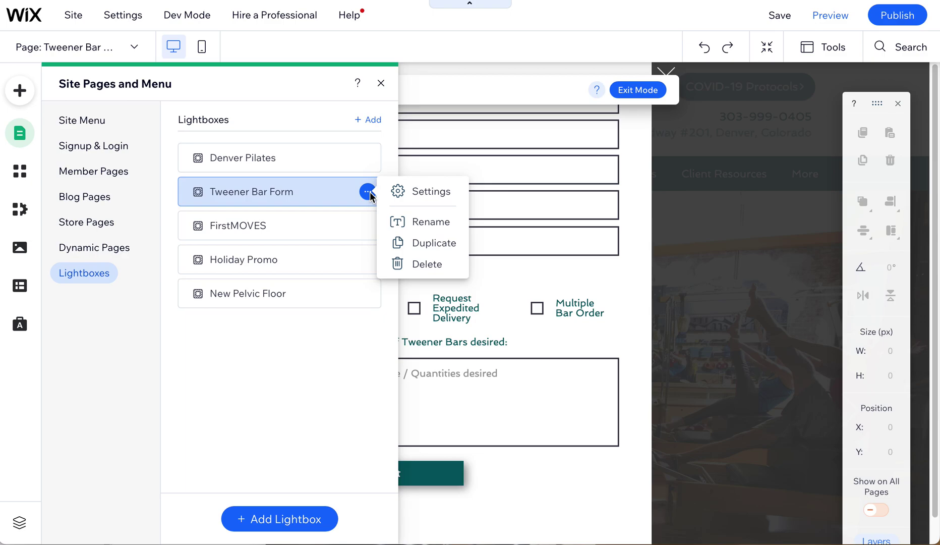
{"action": "left_click", "coordinate": [413, 194]}
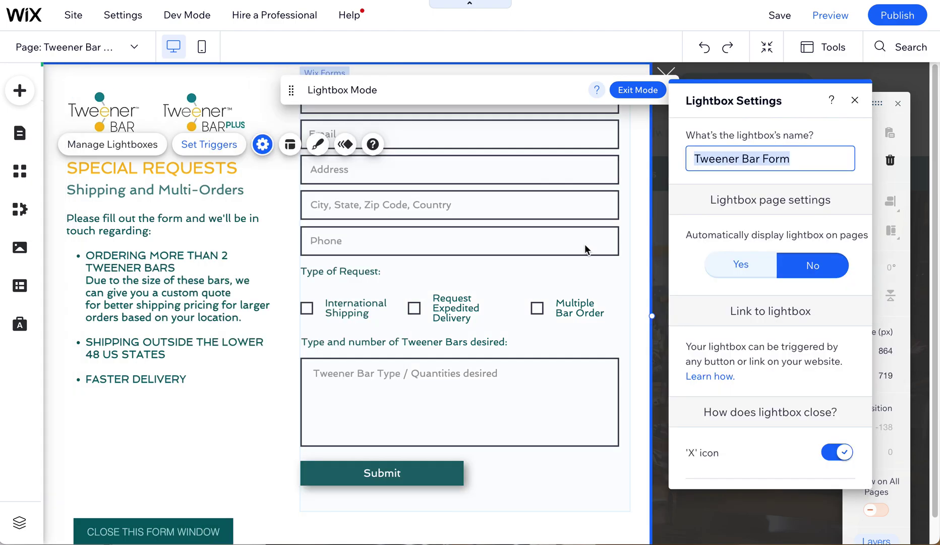
Set Tweener Bar Form auto-display to Yes, try choosing a page, then close the settings.
{"action": "left_click", "coordinate": [769, 266]}
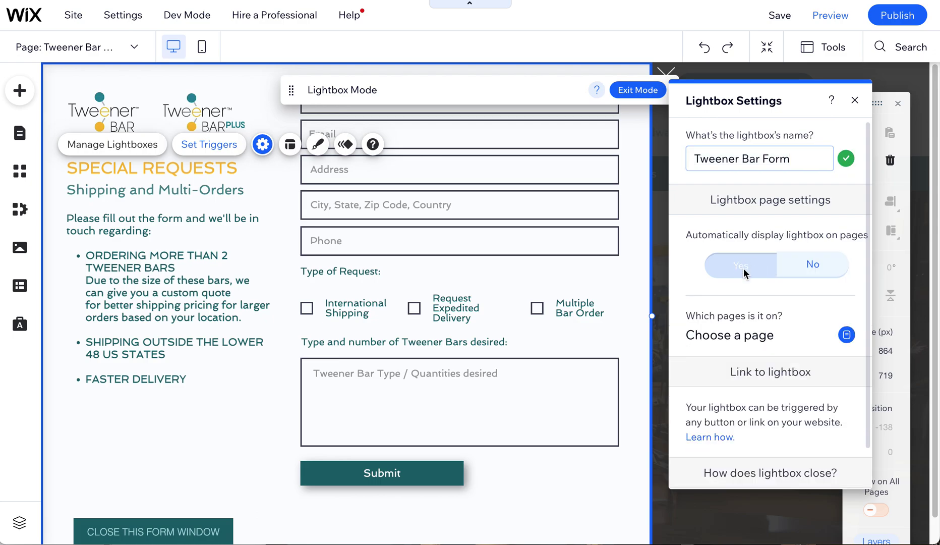
{"action": "left_click", "coordinate": [757, 336]}
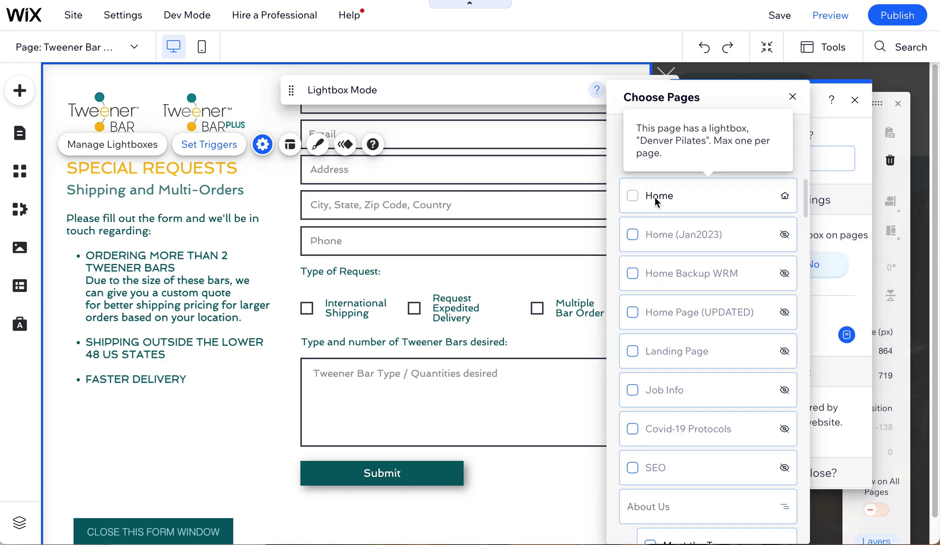
{"action": "left_click", "coordinate": [262, 145]}
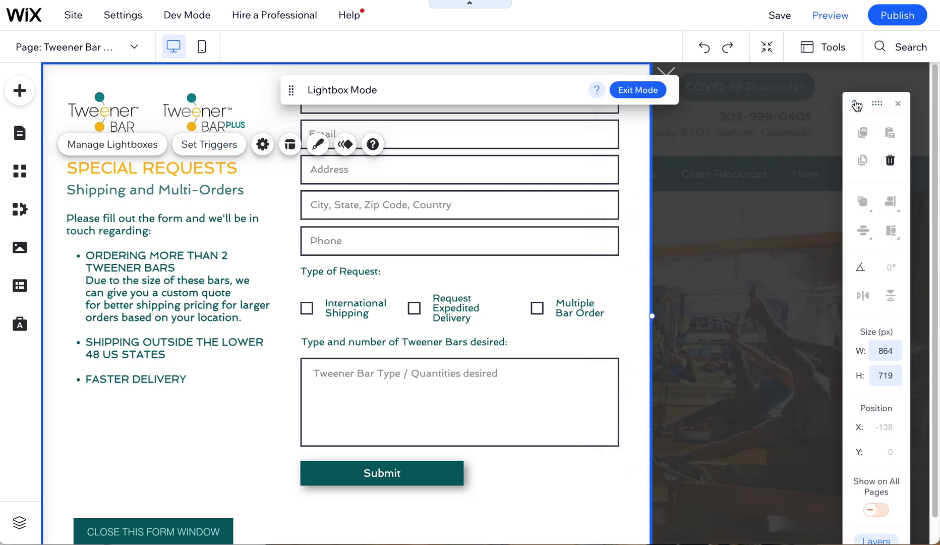
{"action": "left_click", "coordinate": [20, 134]}
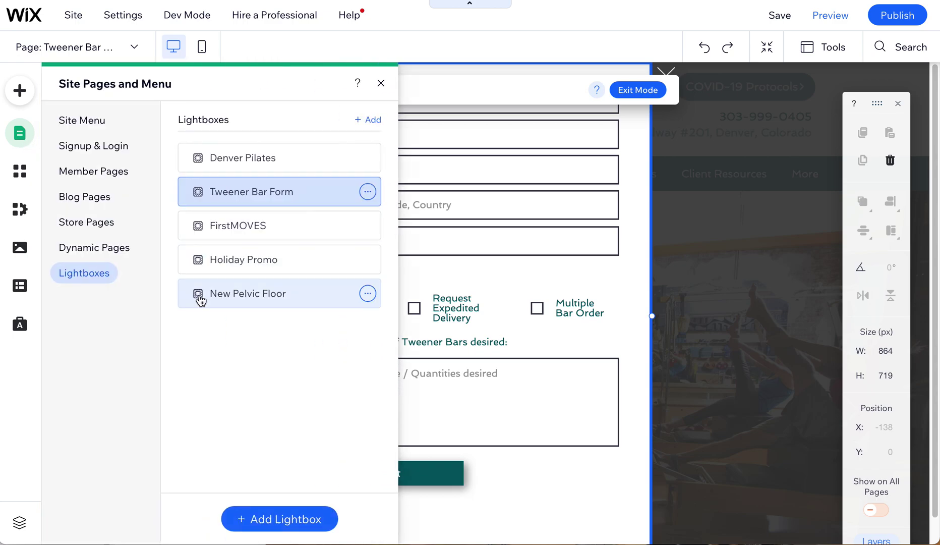
Load the Denver Pilates lightbox and open its Settings from the Lightboxes list.
{"action": "left_click", "coordinate": [368, 158]}
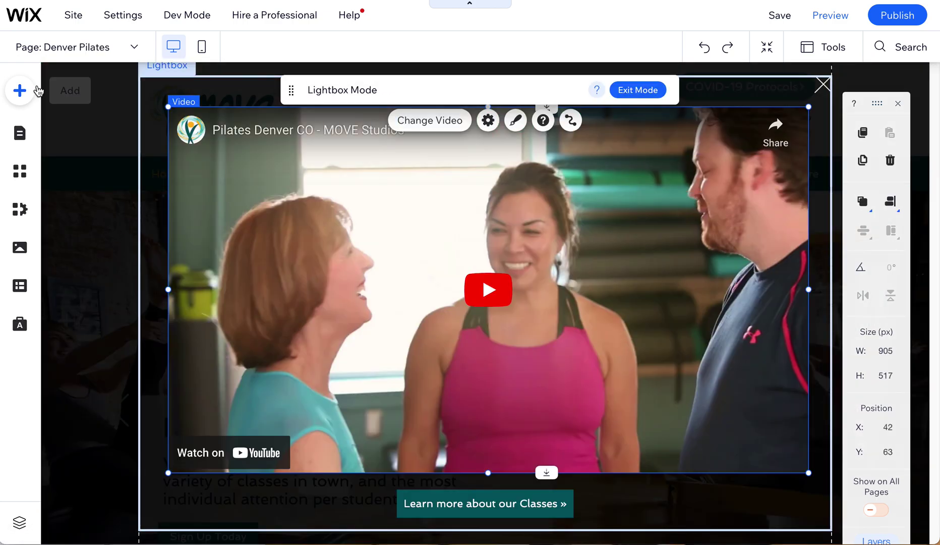
{"action": "left_click", "coordinate": [84, 50]}
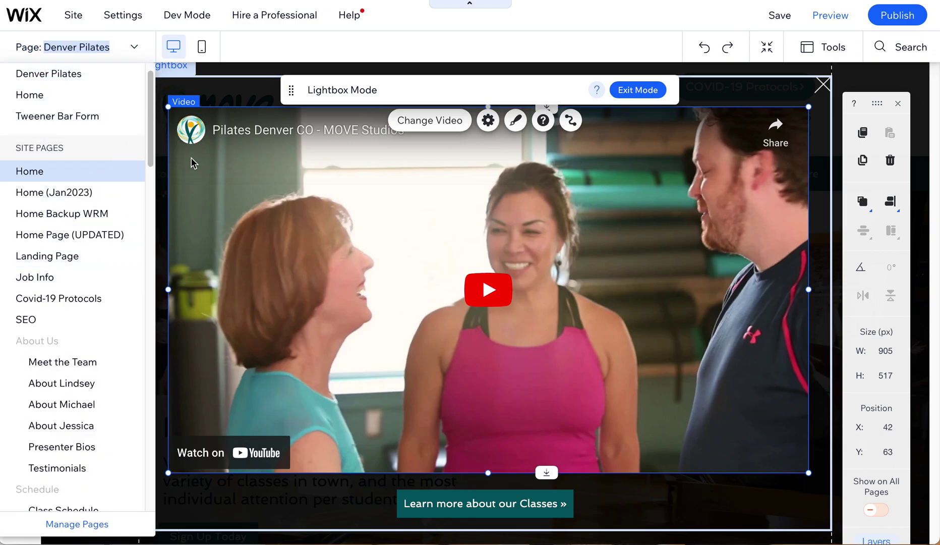
{"action": "left_click", "coordinate": [20, 133]}
{"action": "left_click", "coordinate": [101, 272]}
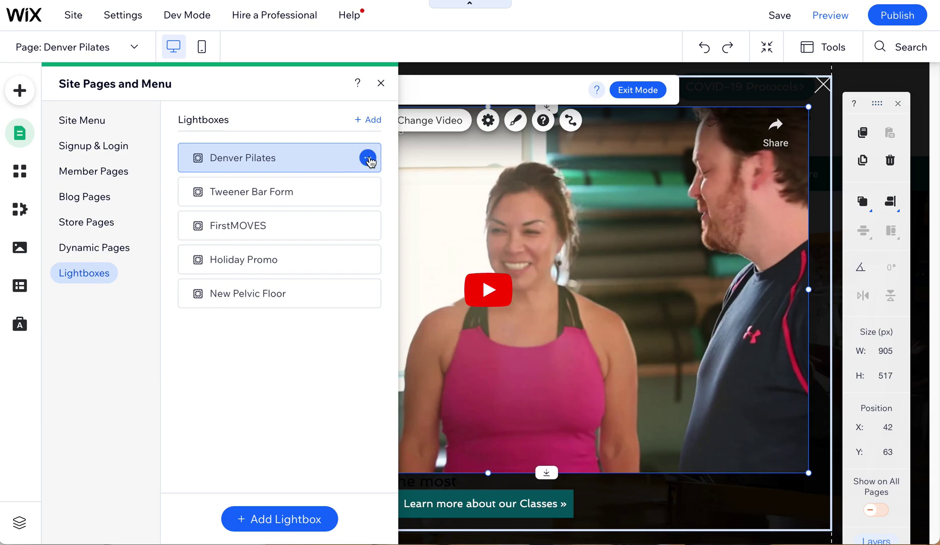
{"action": "left_click", "coordinate": [369, 158]}
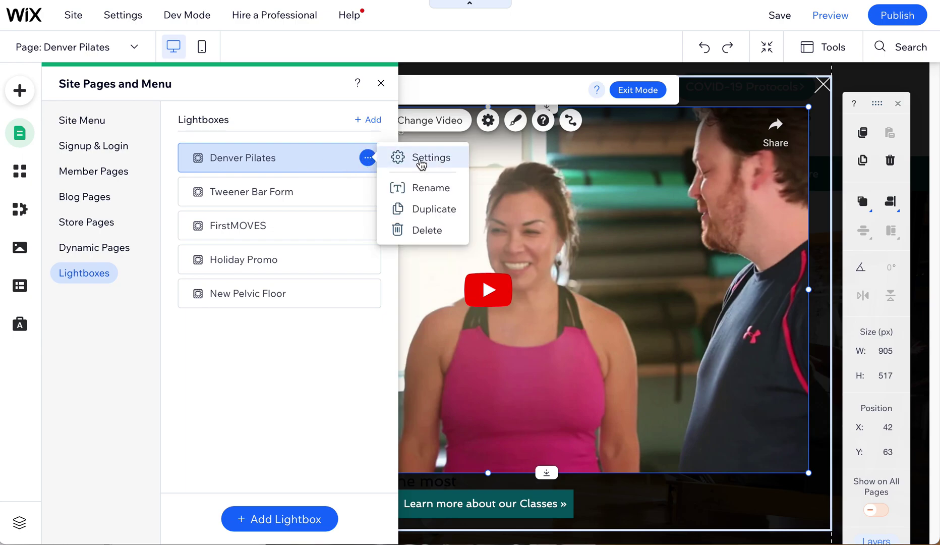
{"action": "left_click", "coordinate": [433, 158]}
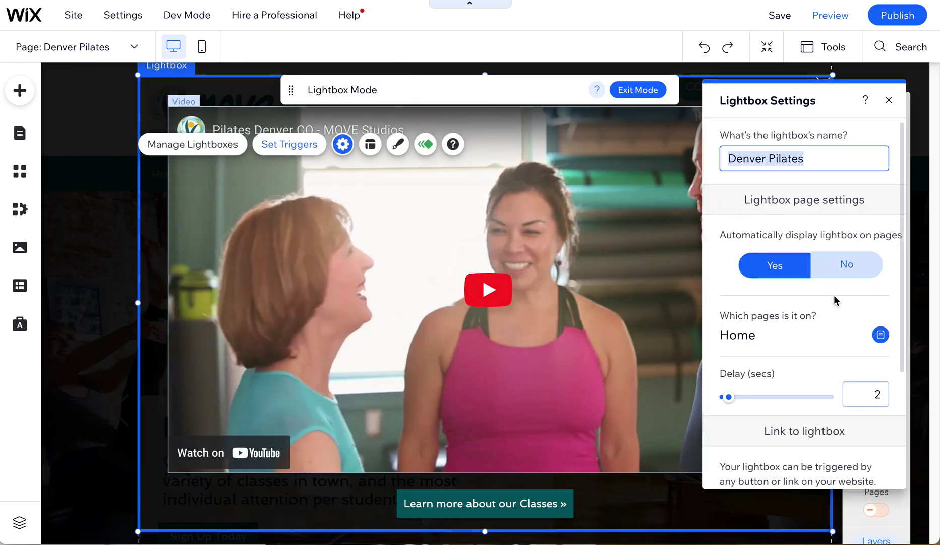
Toggle Denver Pilates auto-display and untick Home from its page choices.
{"action": "left_click", "coordinate": [858, 267]}
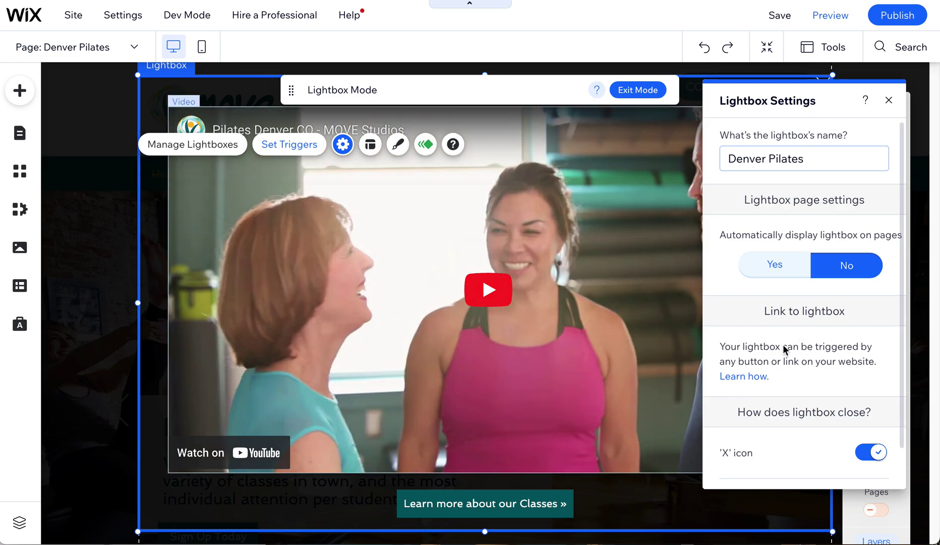
{"action": "left_click", "coordinate": [776, 272]}
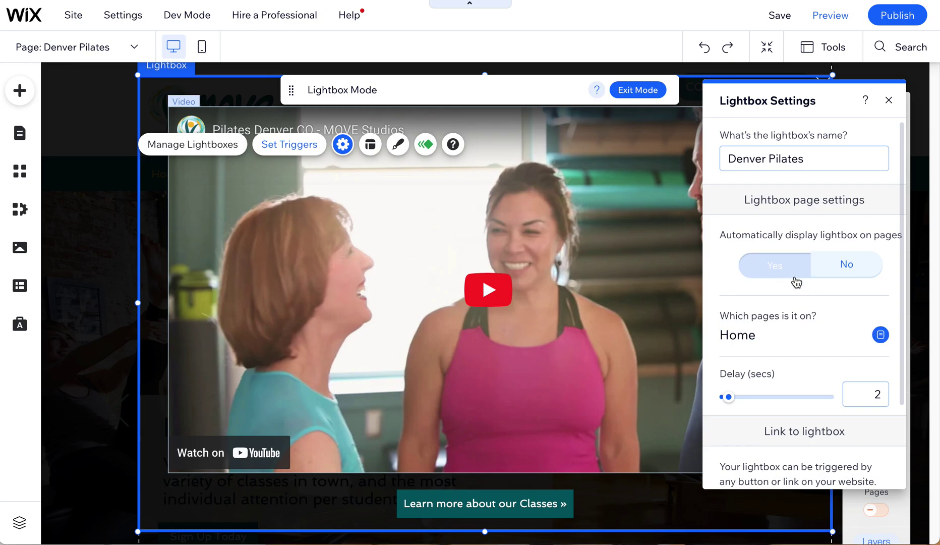
{"action": "left_click", "coordinate": [882, 335]}
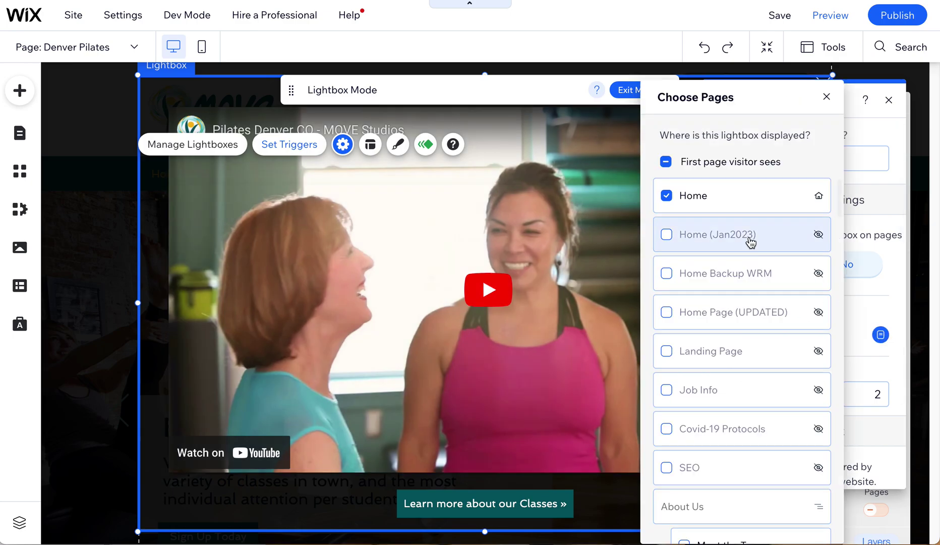
{"action": "left_click", "coordinate": [666, 197]}
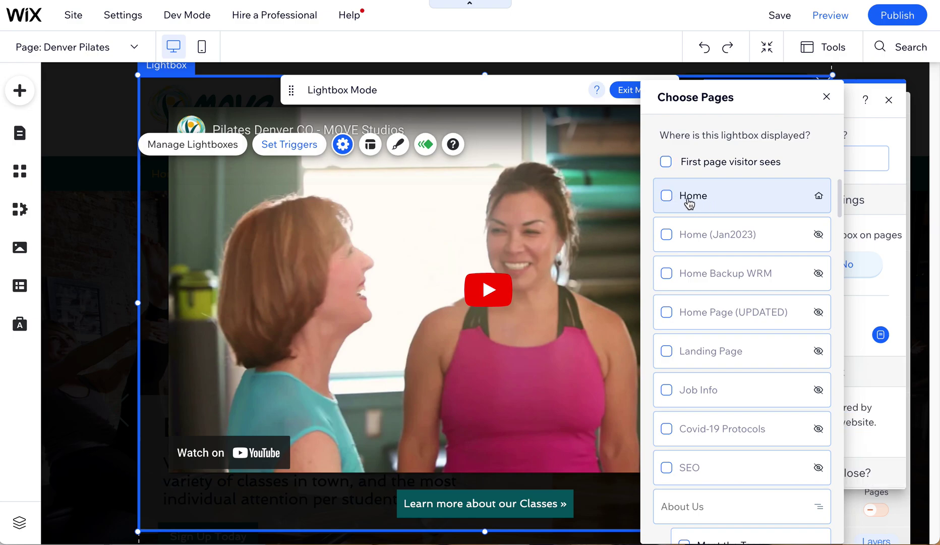
{"action": "left_click", "coordinate": [826, 96]}
Set Denver Pilates auto-display to No and close its lightbox settings.
{"action": "left_click", "coordinate": [851, 265]}
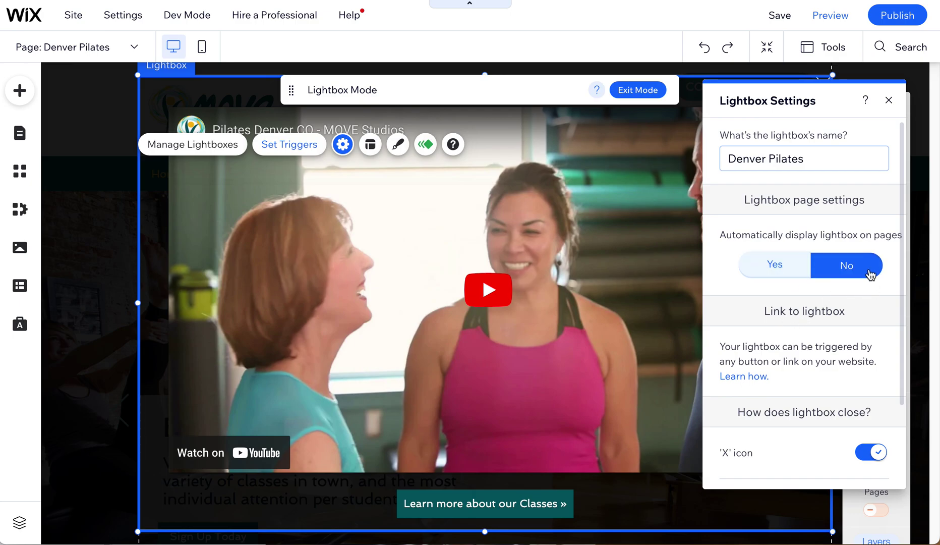
{"action": "left_click", "coordinate": [773, 266]}
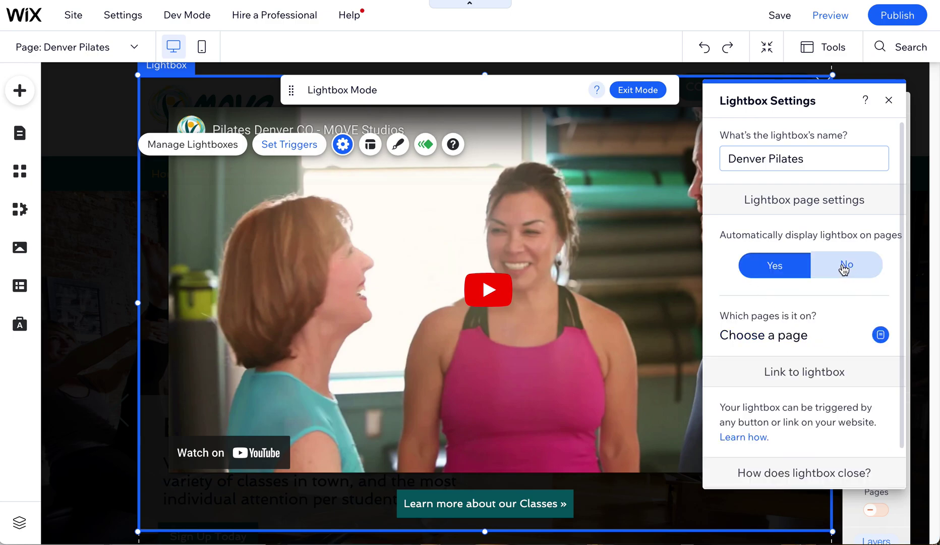
{"action": "left_click", "coordinate": [857, 271]}
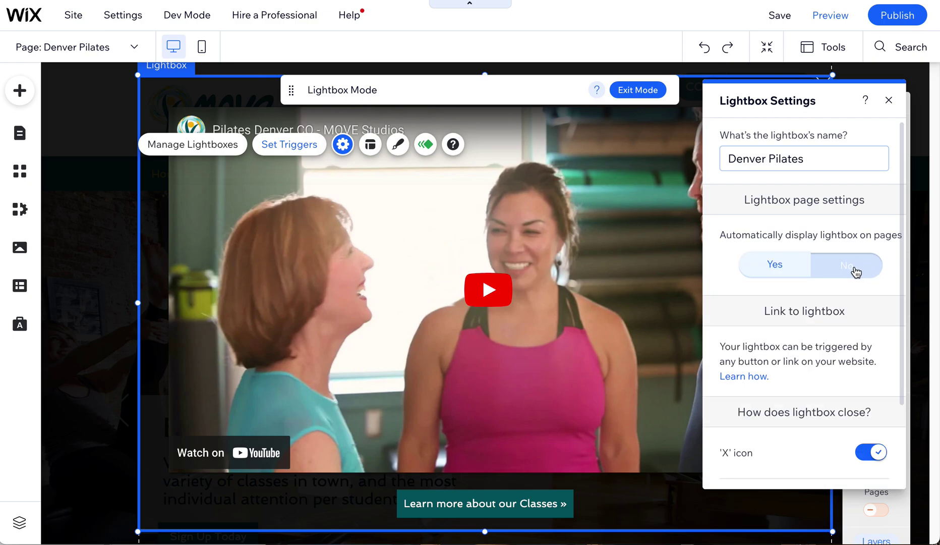
{"action": "left_click", "coordinate": [889, 100]}
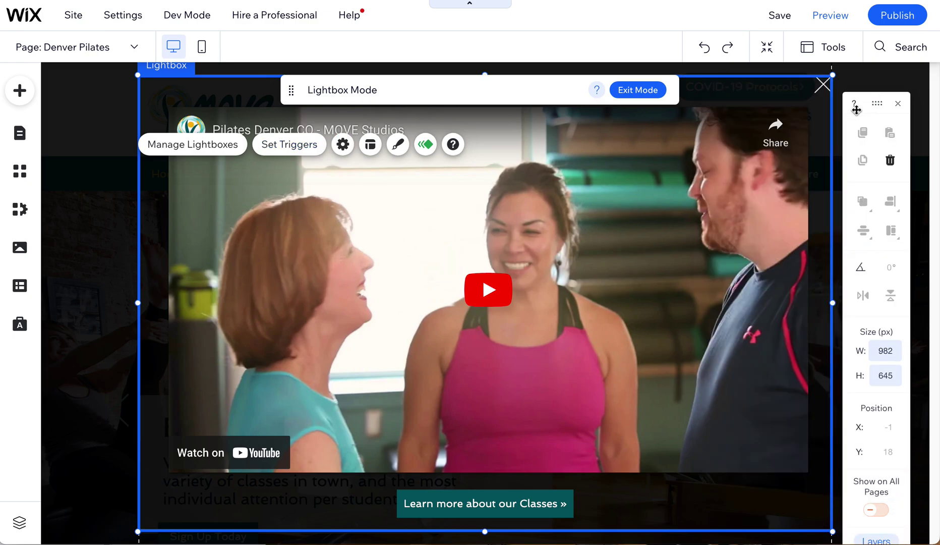
{"action": "left_click", "coordinate": [20, 132]}
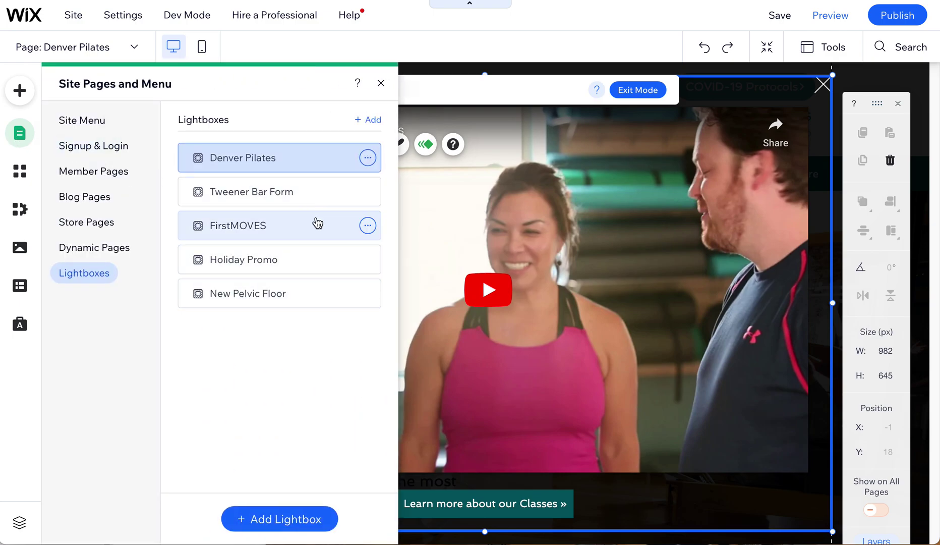
Switch the editor to the FirstMOVES lightbox and open its Settings.
{"action": "left_click", "coordinate": [368, 226]}
{"action": "left_click", "coordinate": [434, 223]}
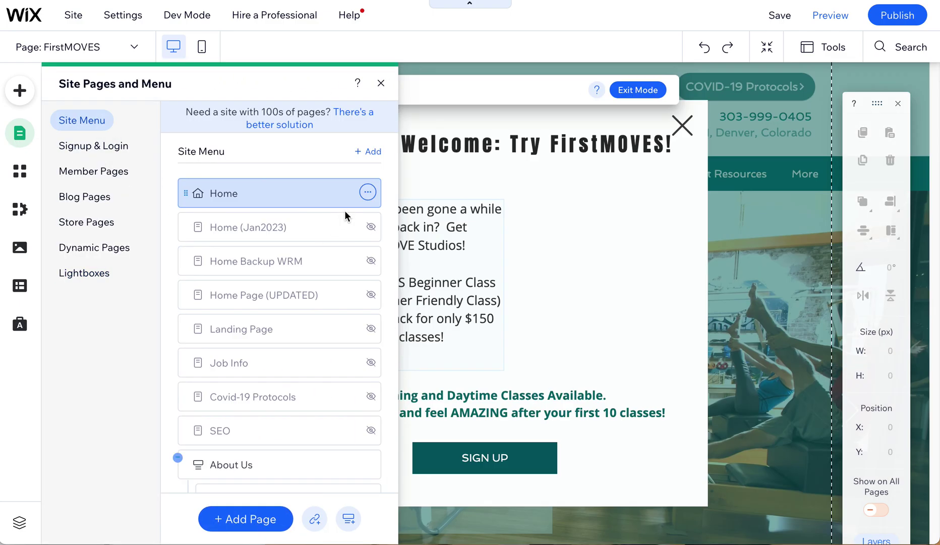
{"action": "left_click", "coordinate": [95, 279]}
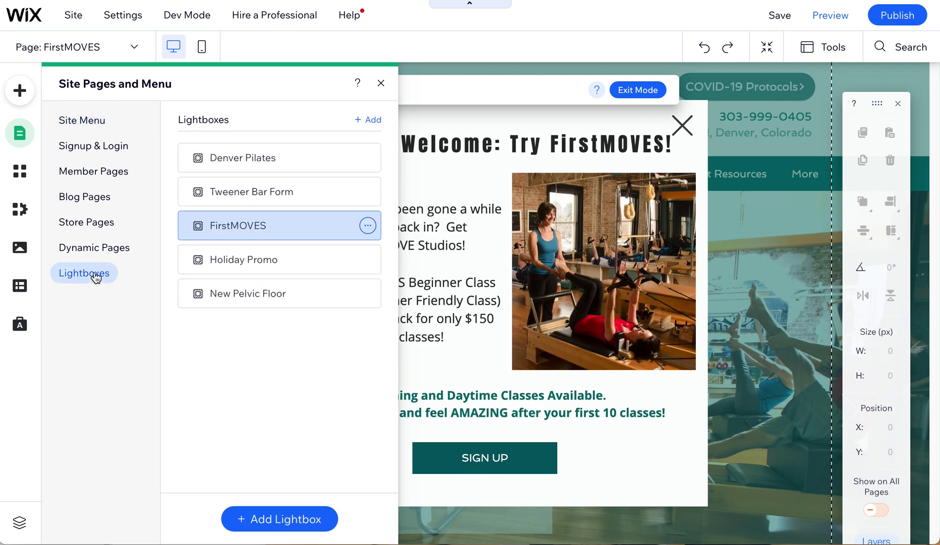
{"action": "left_click", "coordinate": [369, 226]}
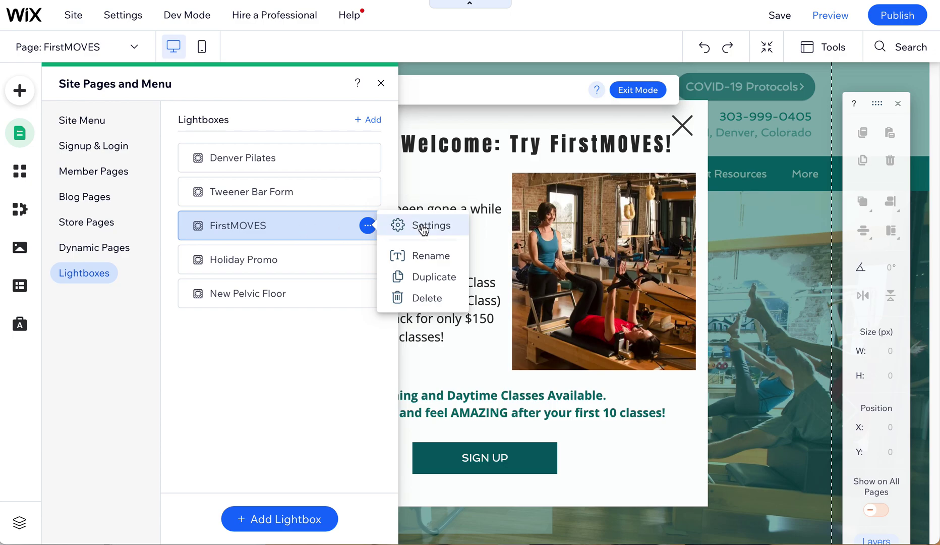
{"action": "left_click", "coordinate": [425, 227]}
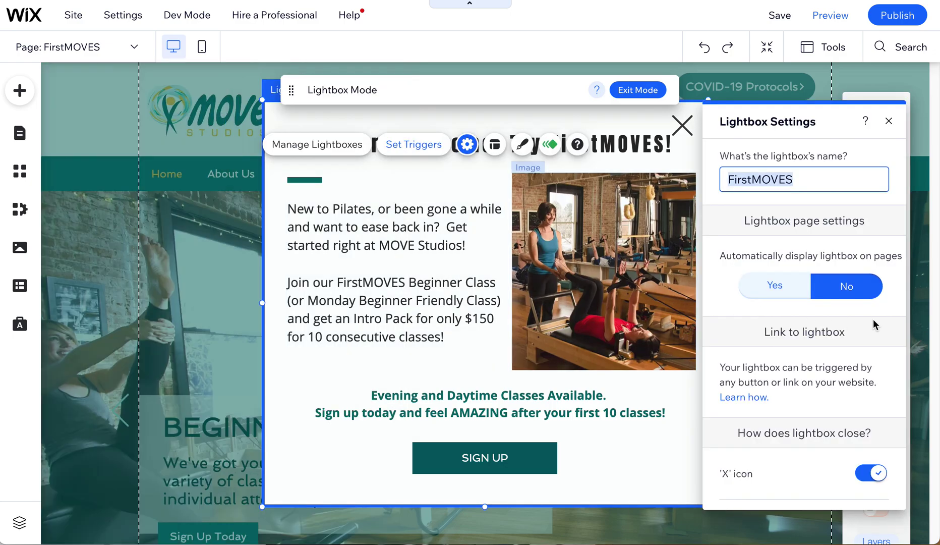
Set FirstMOVES auto-display to Yes, tick Home in Choose Pages, and close the settings.
{"action": "left_click", "coordinate": [802, 296]}
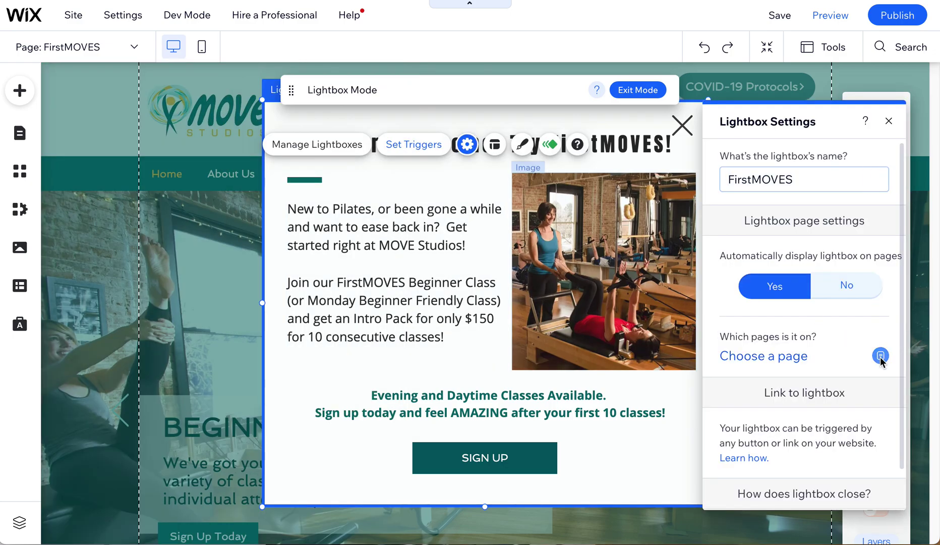
{"action": "left_click", "coordinate": [880, 356]}
{"action": "left_click", "coordinate": [667, 198]}
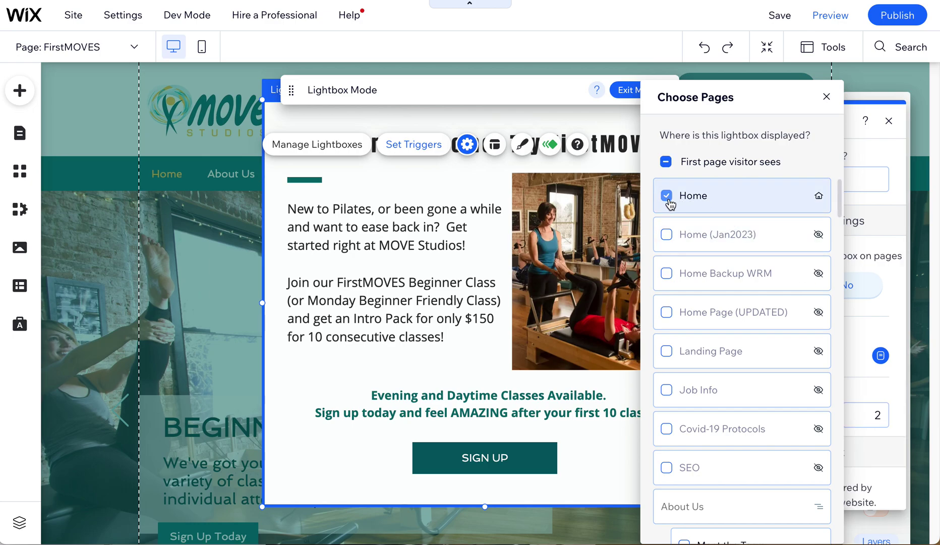
{"action": "left_click", "coordinate": [827, 99]}
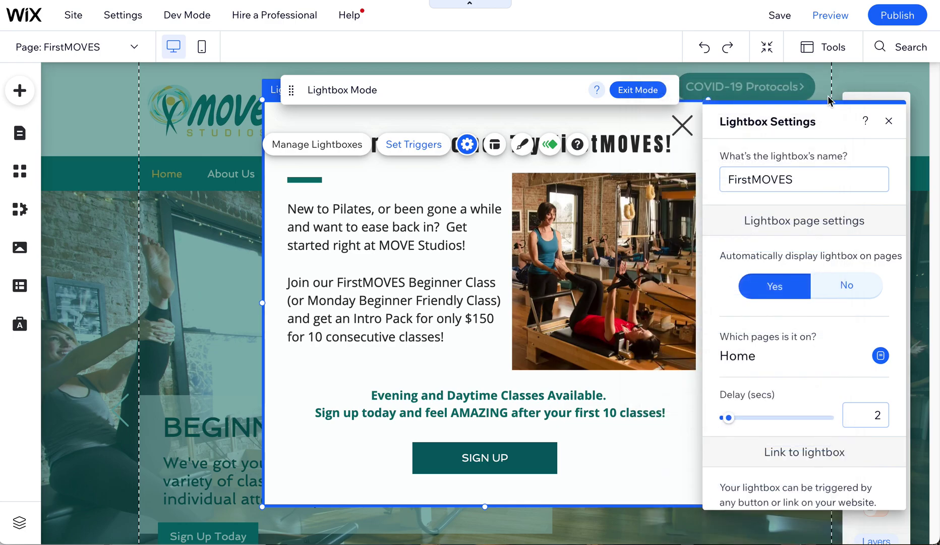
{"action": "left_click", "coordinate": [889, 123]}
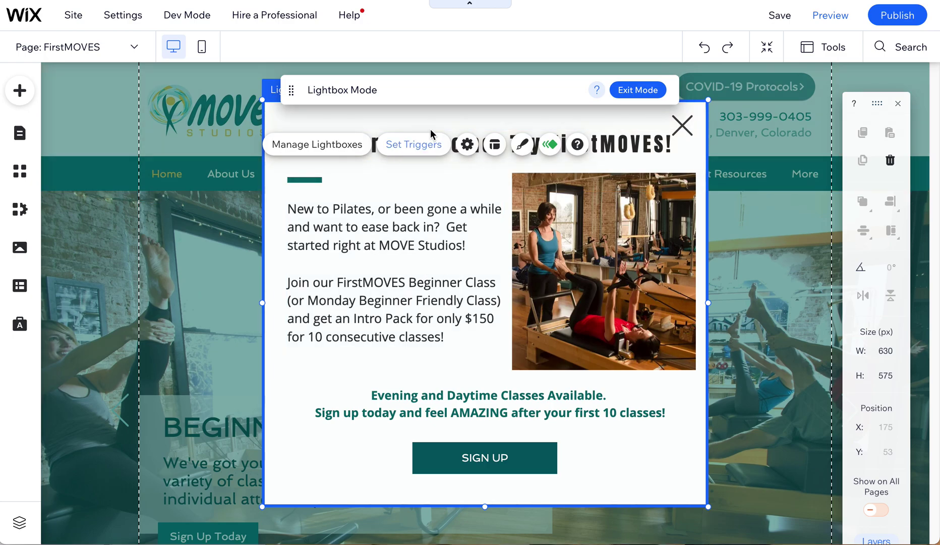
Reopen the FirstMOVES lightbox settings, keeping auto-display set to Yes.
{"action": "left_click", "coordinate": [402, 147]}
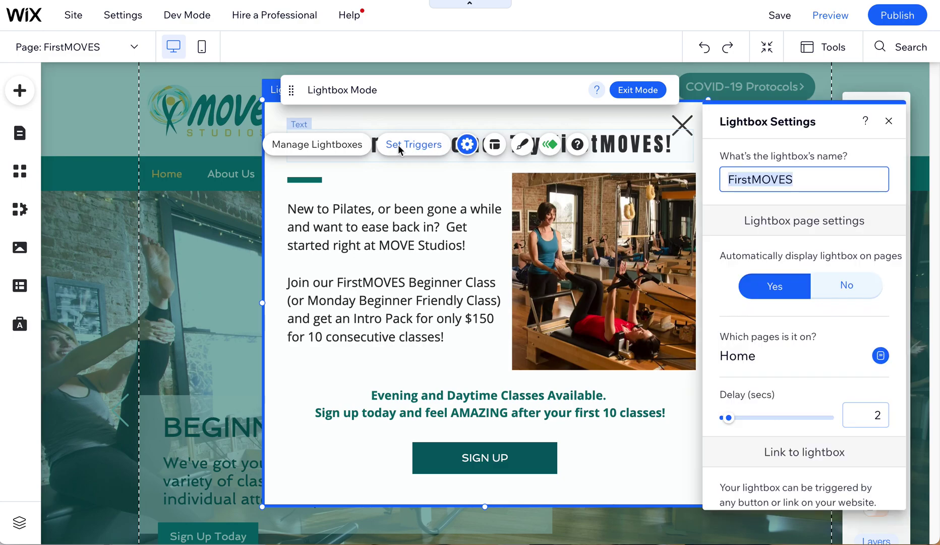
{"action": "left_click", "coordinate": [465, 147]}
{"action": "left_click", "coordinate": [465, 147]}
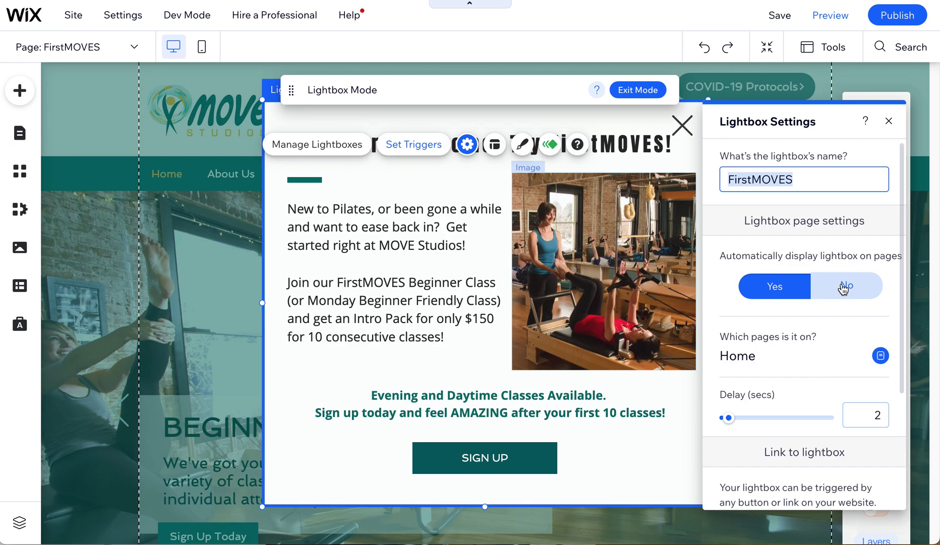
{"action": "left_click", "coordinate": [812, 292]}
{"action": "left_click", "coordinate": [795, 294]}
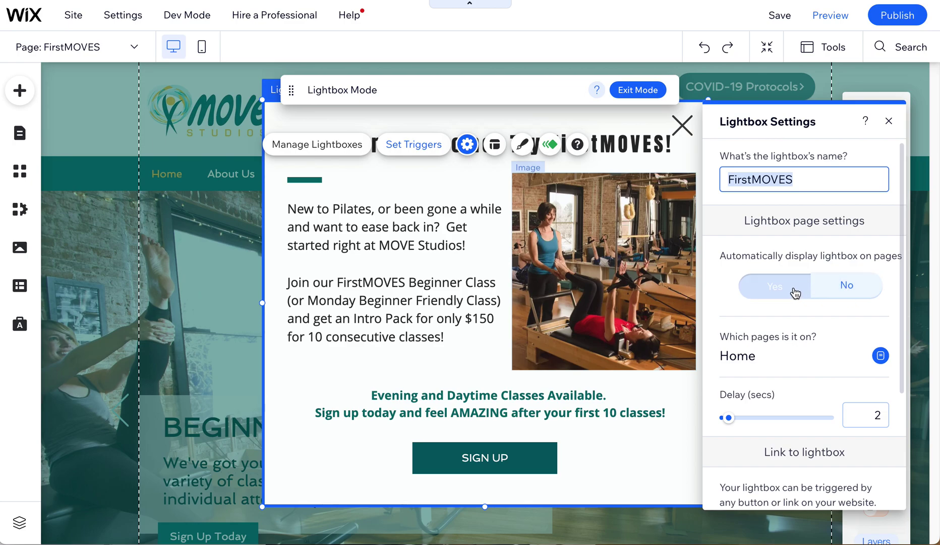
Untick Home from FirstMOVES' pages, recheck Yes for auto-display, and close the settings.
{"action": "left_click", "coordinate": [814, 362]}
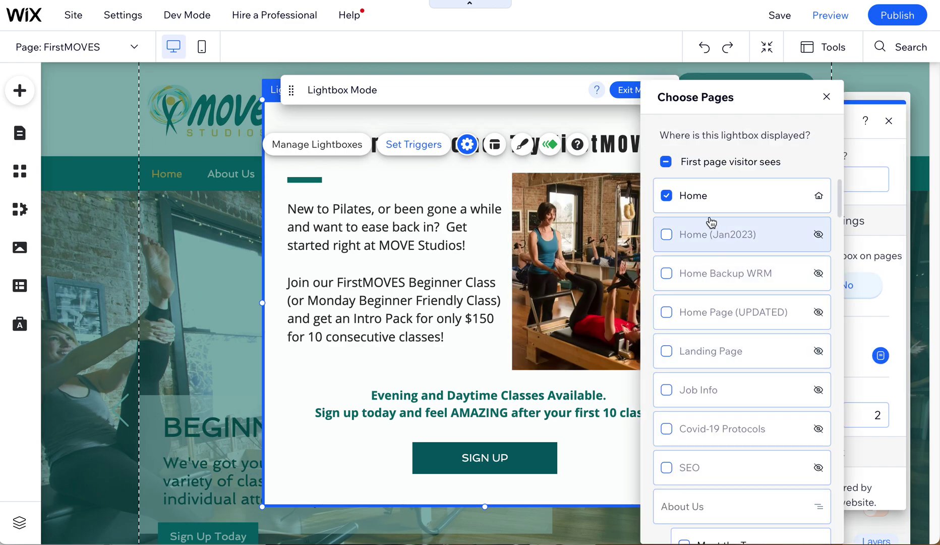
{"action": "left_click", "coordinate": [668, 199]}
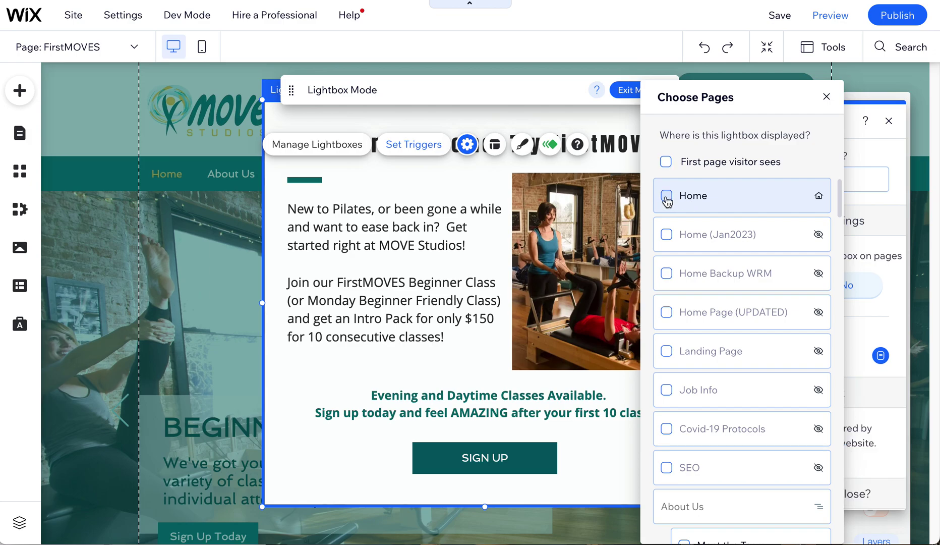
{"action": "left_click", "coordinate": [827, 97]}
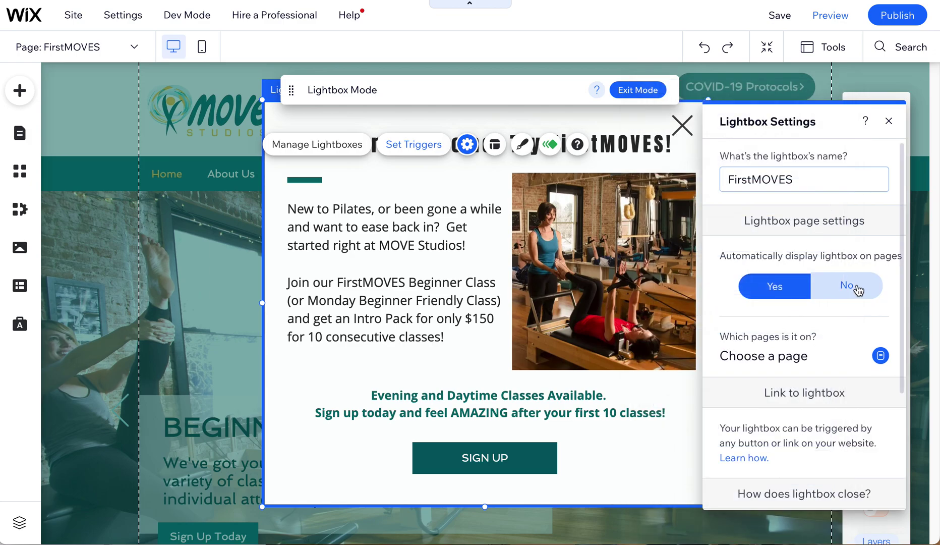
{"action": "left_click", "coordinate": [858, 289]}
{"action": "left_click", "coordinate": [796, 291]}
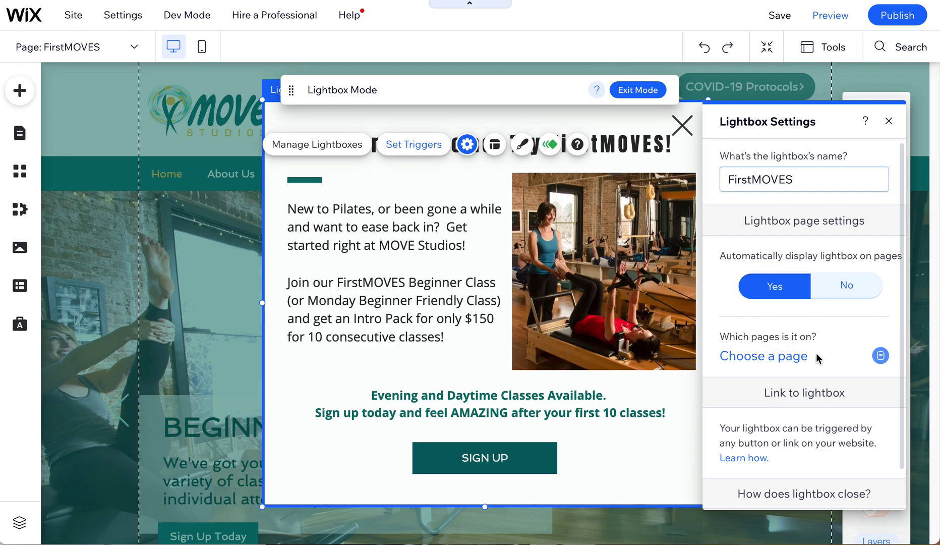
{"action": "left_click", "coordinate": [889, 121]}
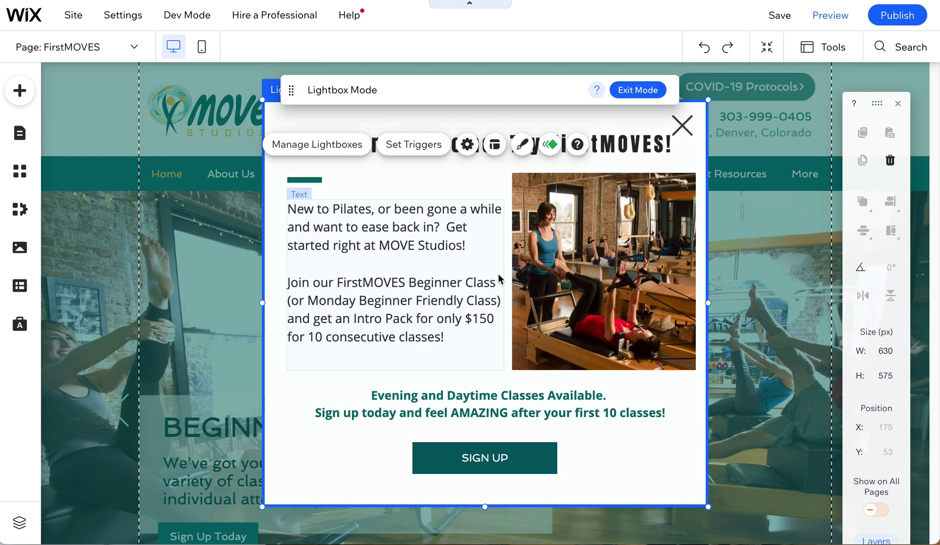
Switch to the New Pelvic Floor lightbox and open its Settings.
{"action": "left_click", "coordinate": [20, 134]}
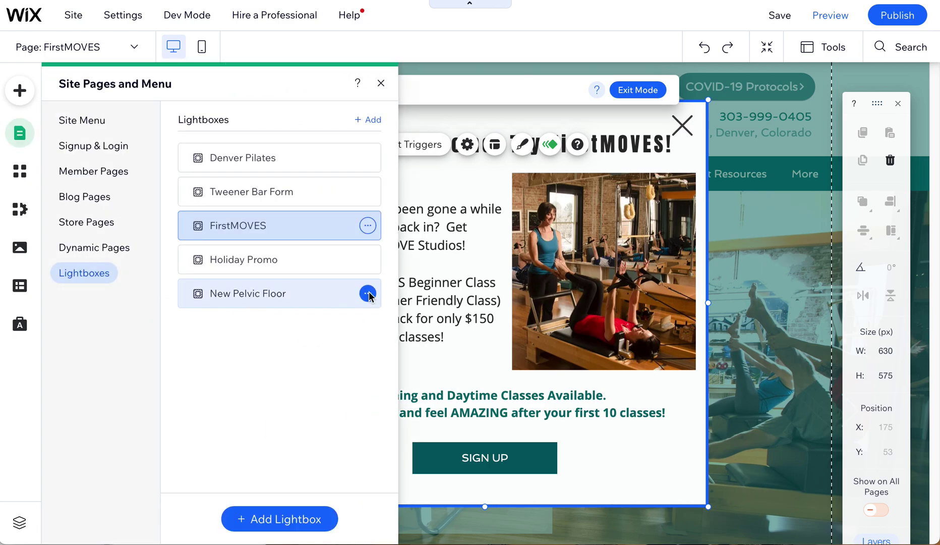
{"action": "left_click", "coordinate": [368, 293]}
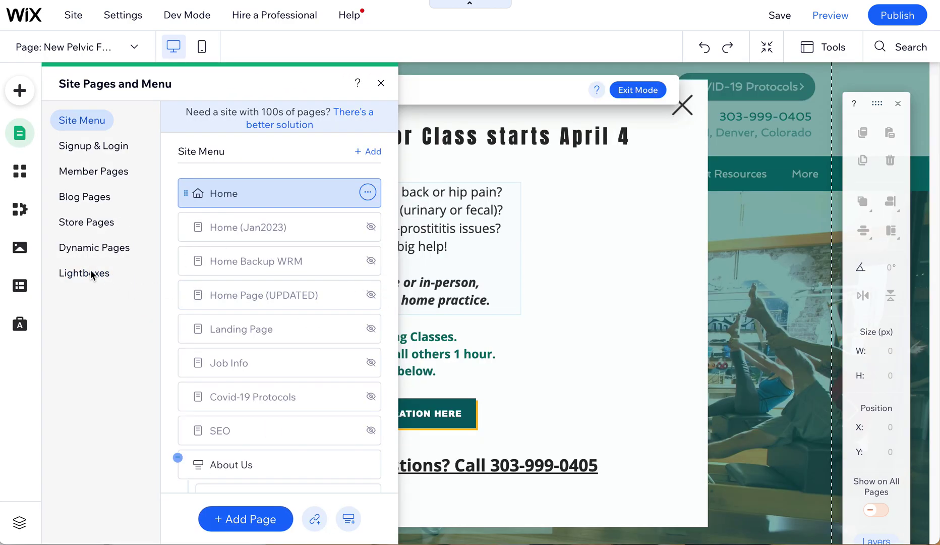
{"action": "left_click", "coordinate": [86, 275]}
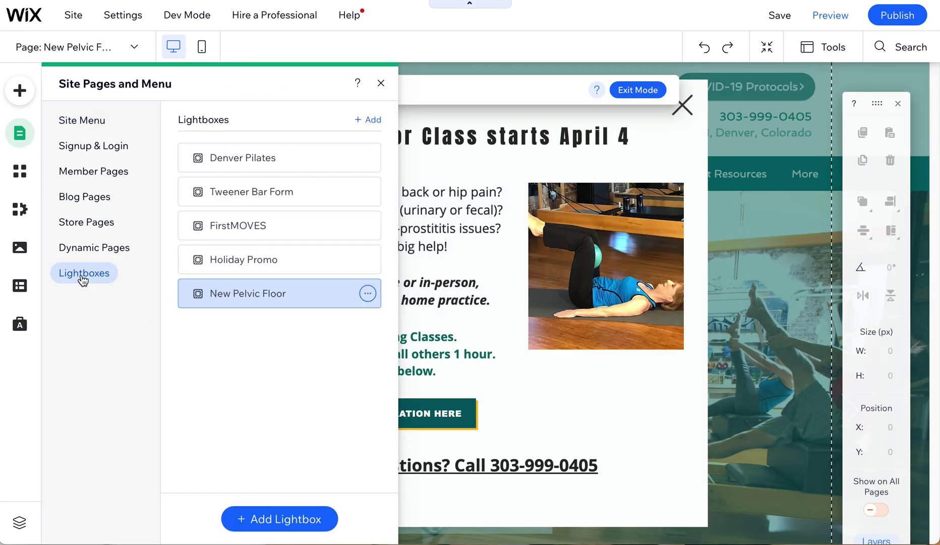
{"action": "left_click", "coordinate": [368, 293]}
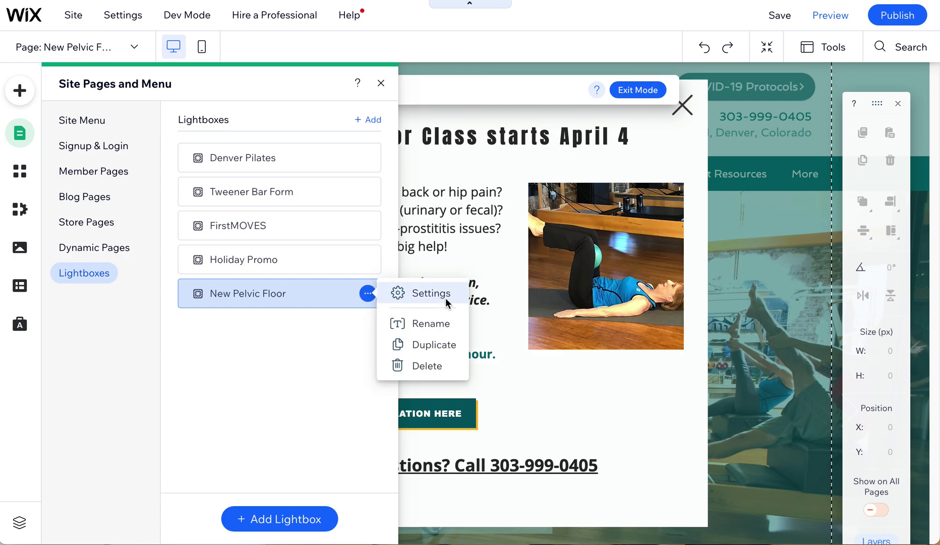
{"action": "left_click", "coordinate": [446, 299]}
Set New Pelvic Floor auto-display to Yes without choosing a page, then exit lightbox mode.
{"action": "left_click", "coordinate": [778, 266]}
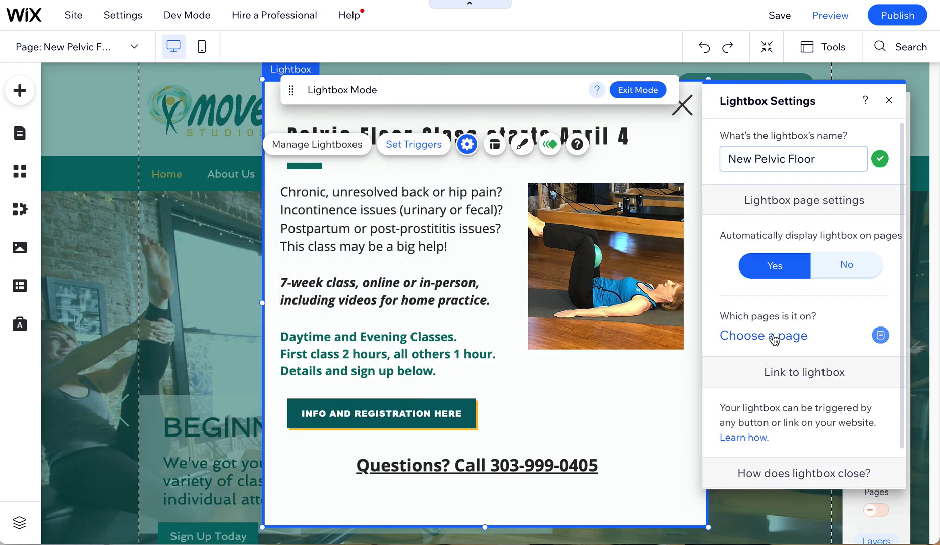
{"action": "left_click", "coordinate": [775, 339]}
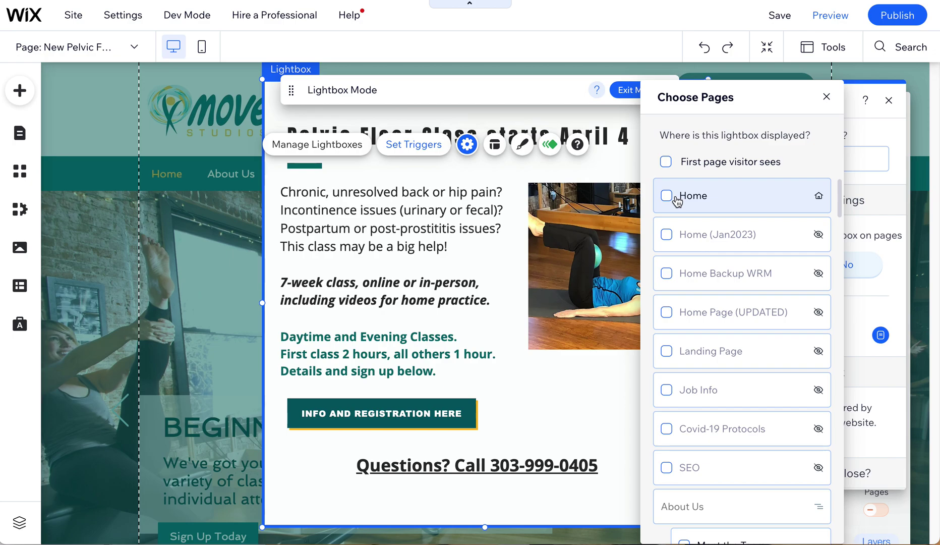
{"action": "left_click", "coordinate": [826, 97]}
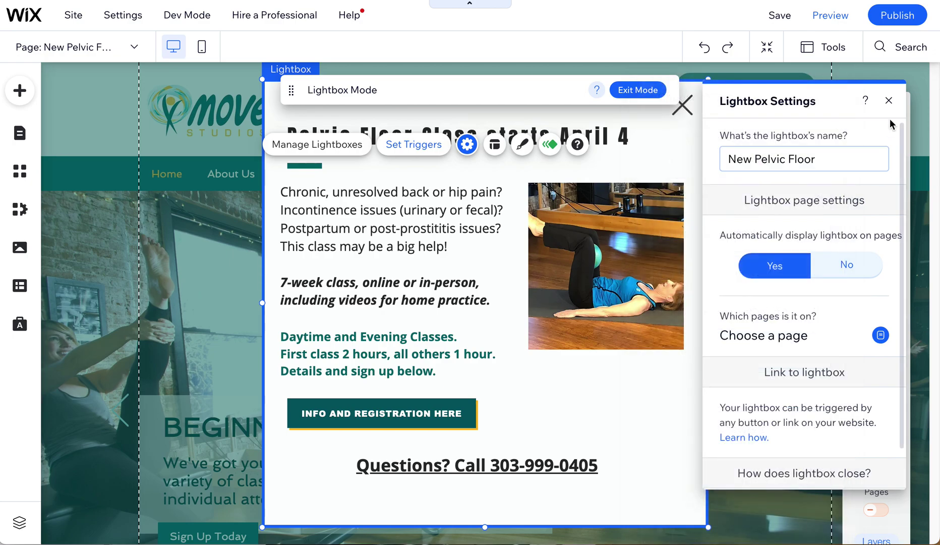
{"action": "left_click", "coordinate": [889, 101]}
{"action": "left_click", "coordinate": [638, 90]}
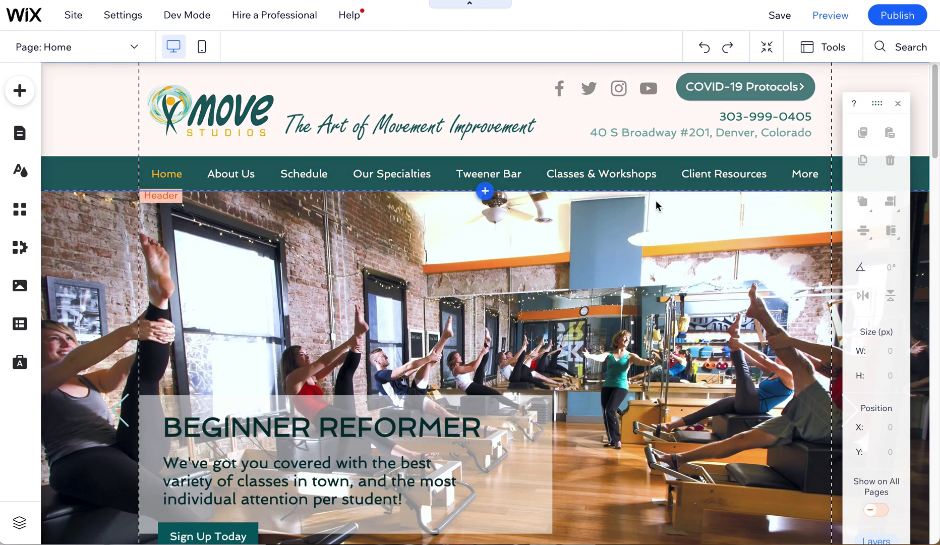